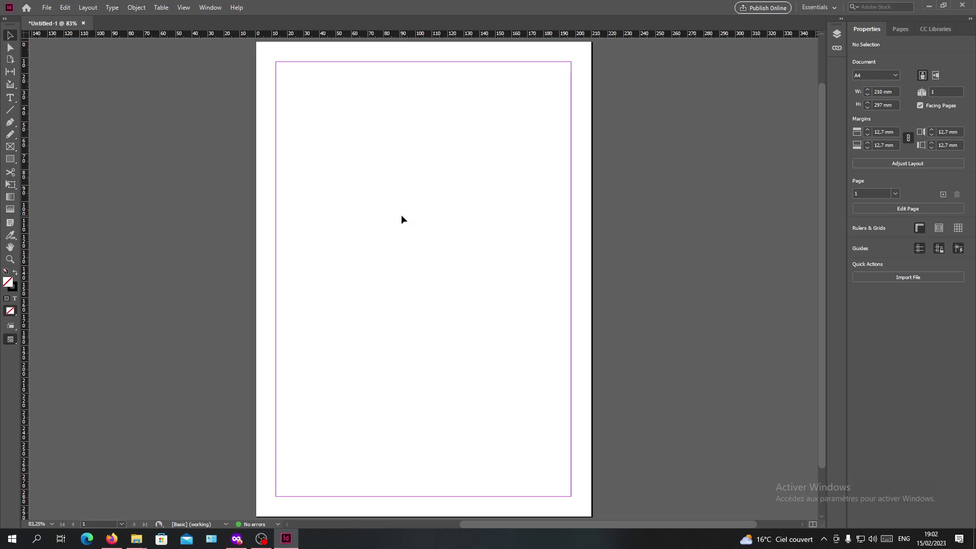
- Create a text frame containing 'HEllo world' with the Type tool, then call up Place (Ctrl+D)
click(10, 98)
mouse_move(357, 159)
mouse_down()
mouse_move(401, 226)
mouse_move(514, 217)
mouse_up()
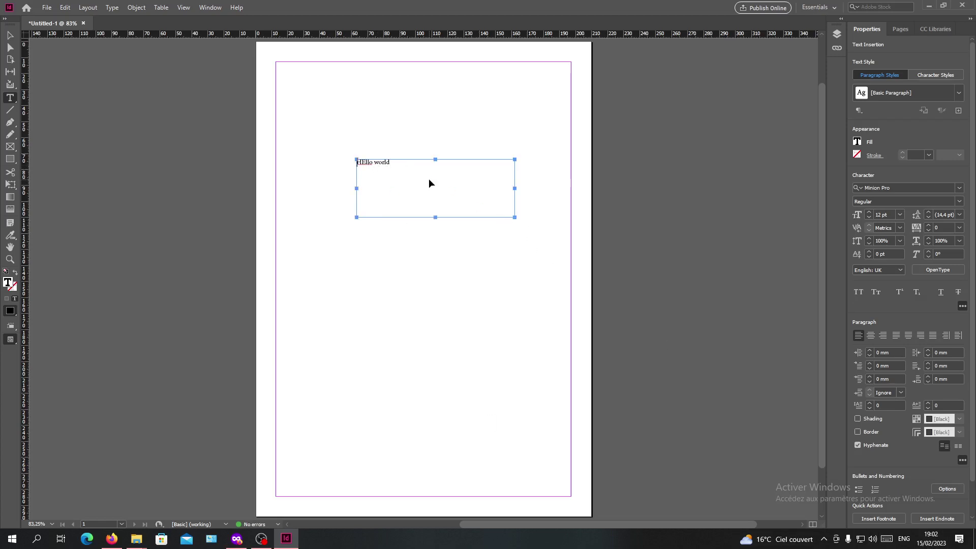
key(ctrl+d)
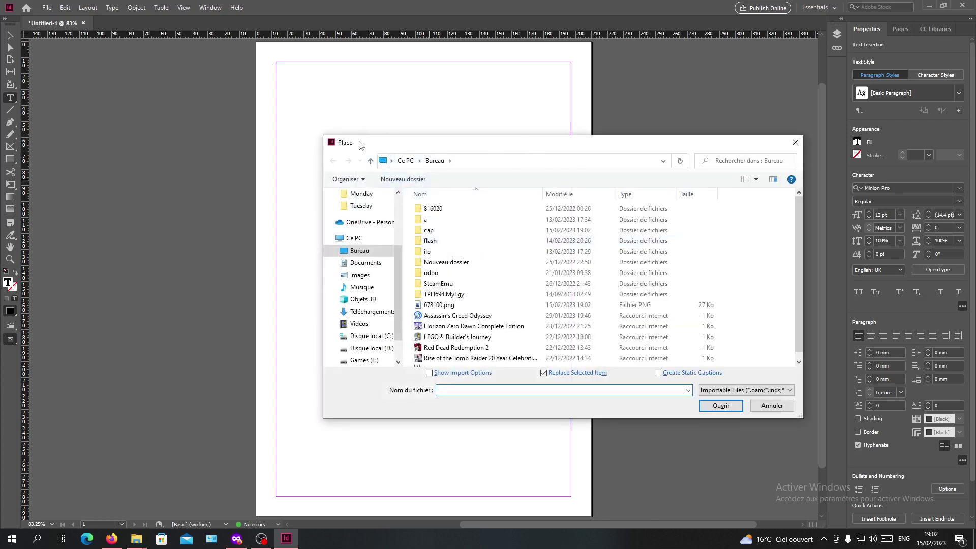
- Place 678100.png inline in the text and enlarge the text frame up and left to hold it
double_click(453, 304)
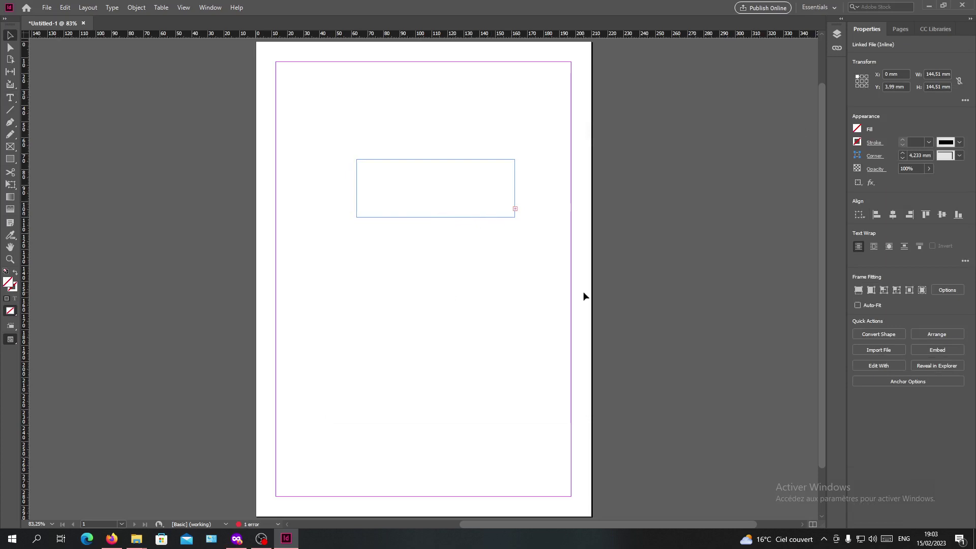
click(471, 218)
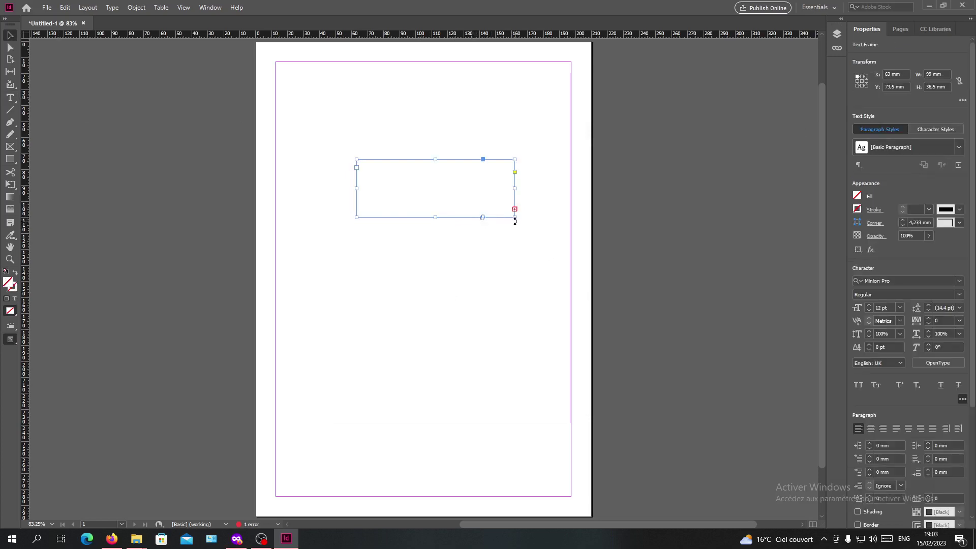
mouse_move(515, 215)
mouse_down()
mouse_move(625, 353)
mouse_move(712, 386)
mouse_up()
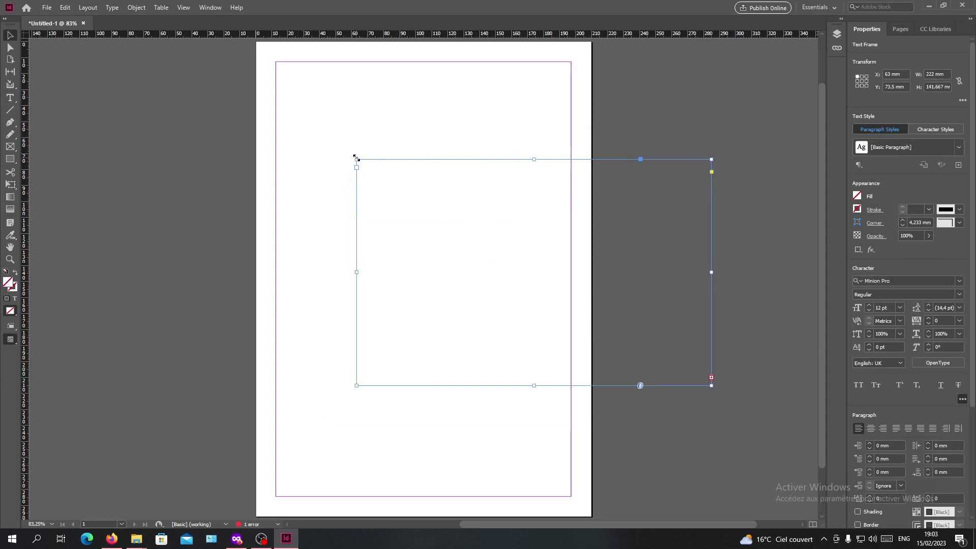
drag(356, 159, 172, 85)
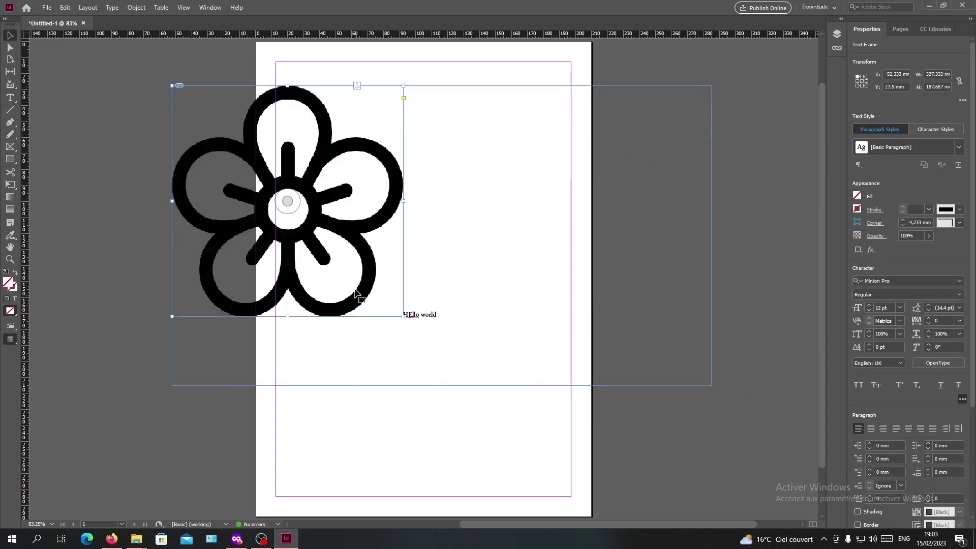
- Resize the inline flower's graphic frame, undoing the last resize so the whole flower shows
click(358, 295)
drag(402, 314, 291, 197)
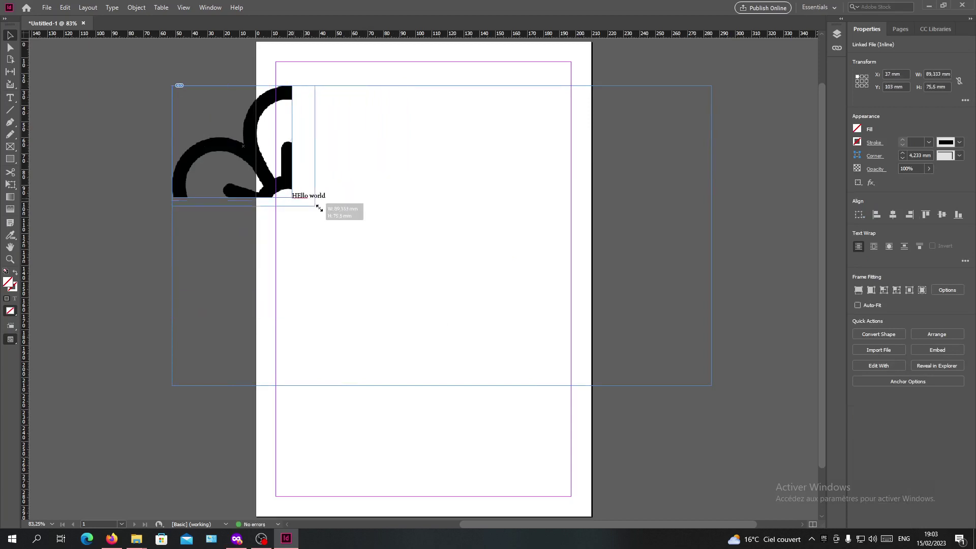
mouse_move(291, 198)
mouse_down()
mouse_move(423, 319)
mouse_move(376, 278)
mouse_up()
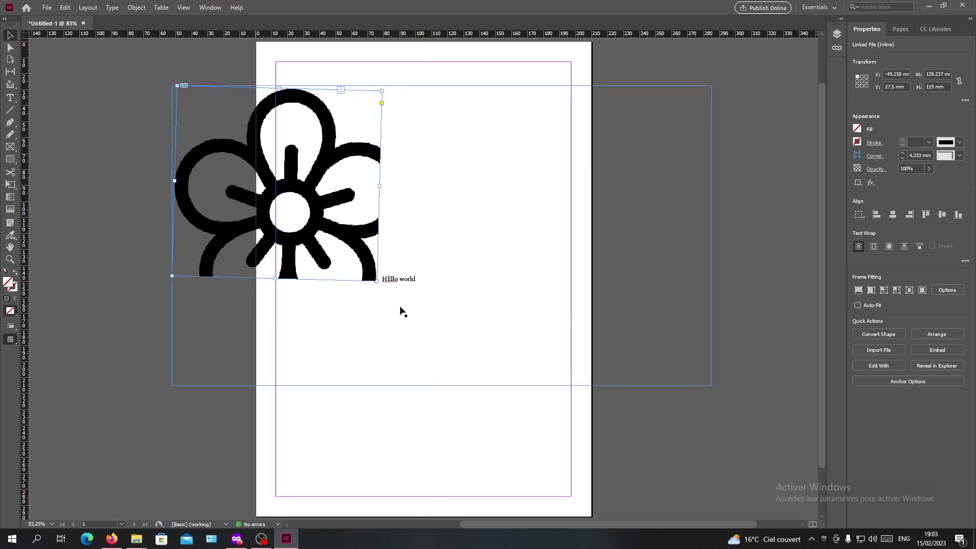
key(ctrl+z)
- Scale the flower image down to icon size and fit its graphic frame tightly around it
click(10, 46)
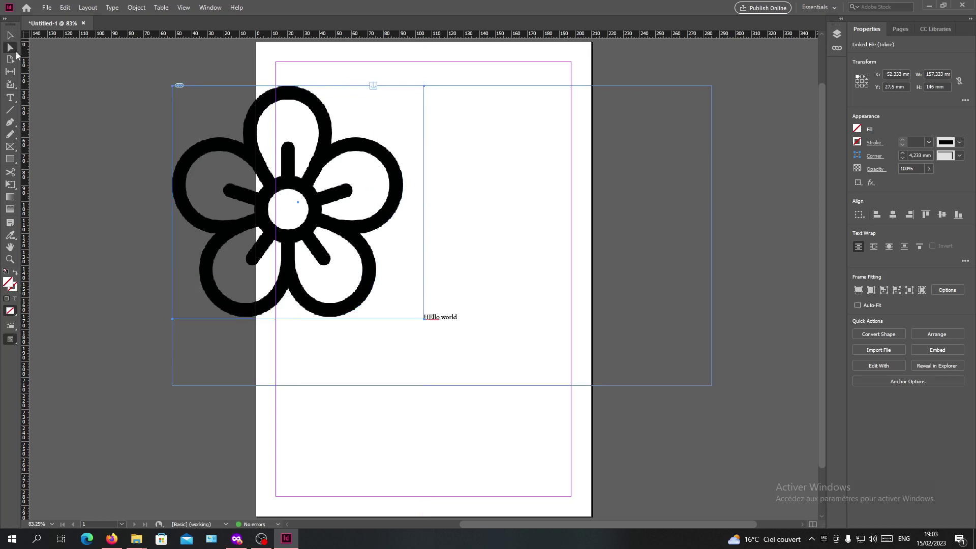
click(377, 257)
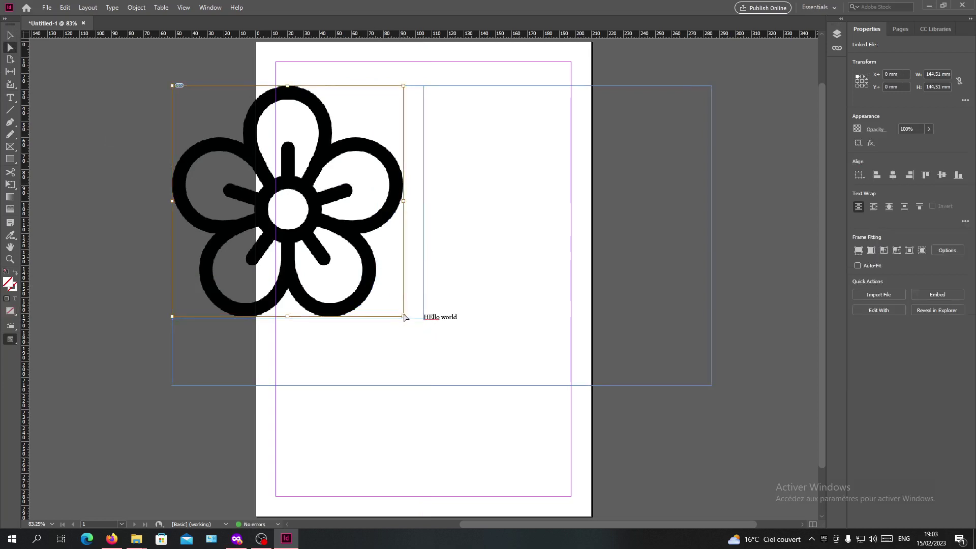
drag(403, 315, 250, 161)
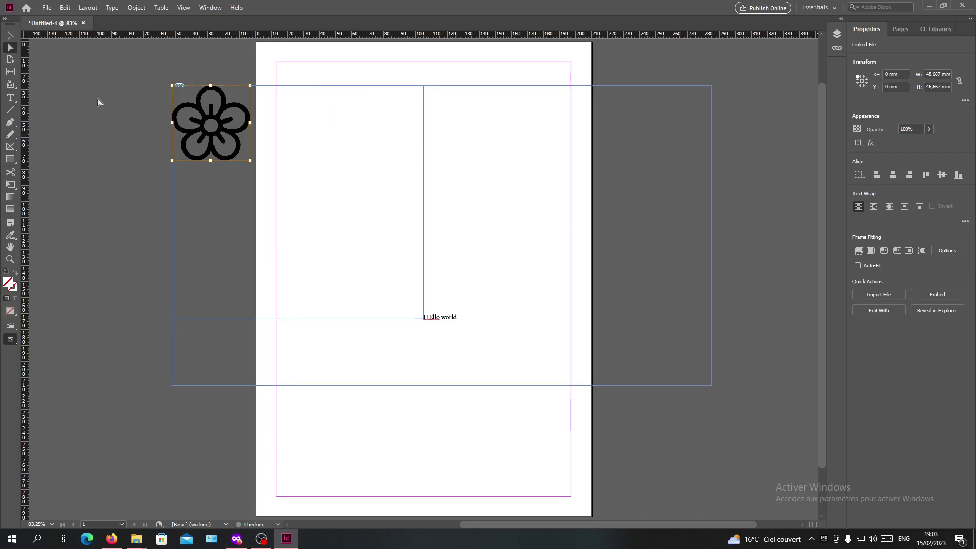
click(11, 36)
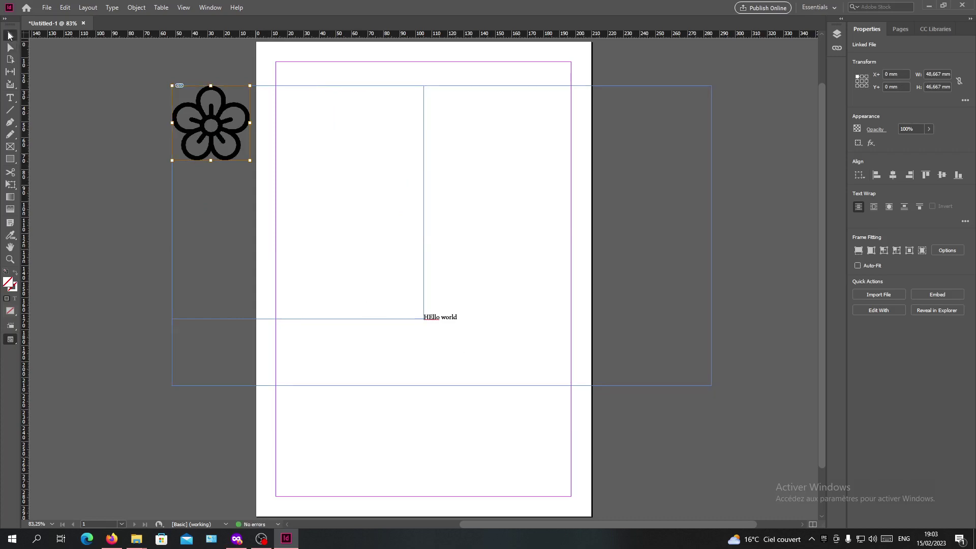
click(395, 316)
drag(418, 319, 248, 171)
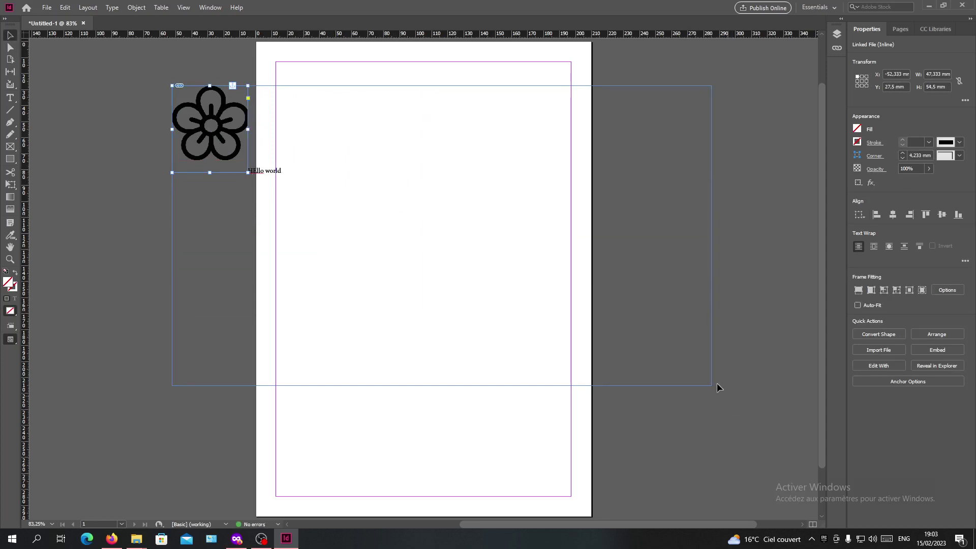
- Shrink the text frame around the flower and text and move it toward the page centre
click(697, 374)
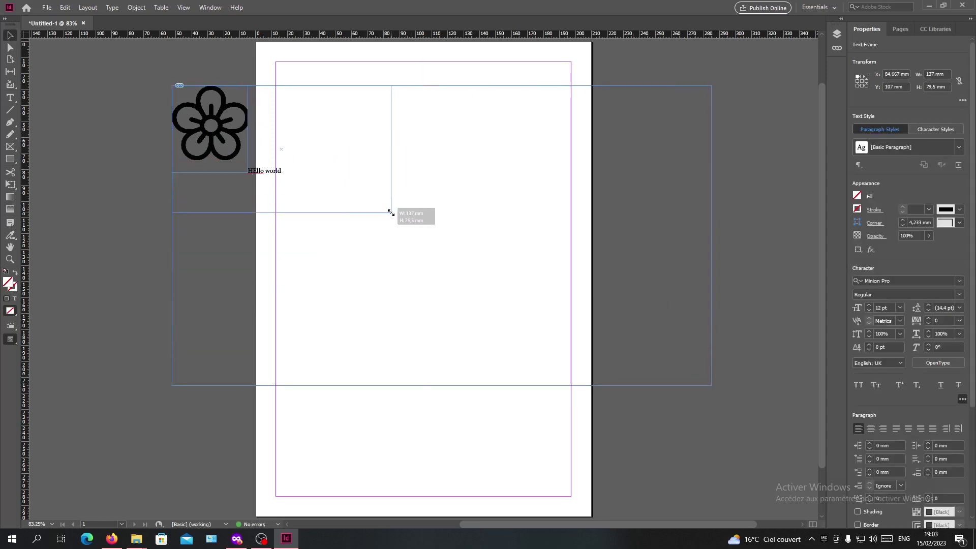
drag(710, 385, 392, 212)
mouse_move(365, 169)
mouse_down()
mouse_move(497, 246)
mouse_move(501, 278)
mouse_up()
click(388, 228)
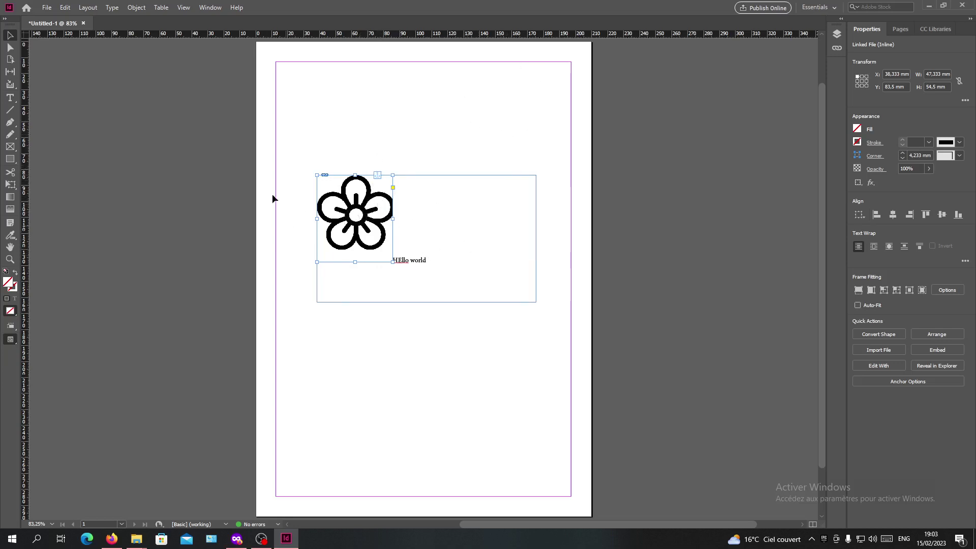
click(458, 132)
mouse_move(355, 215)
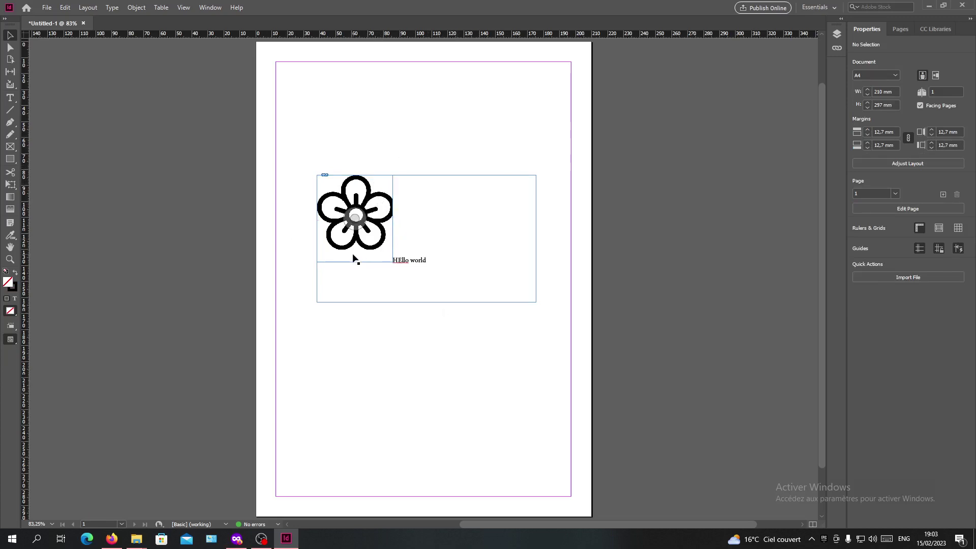
click(355, 256)
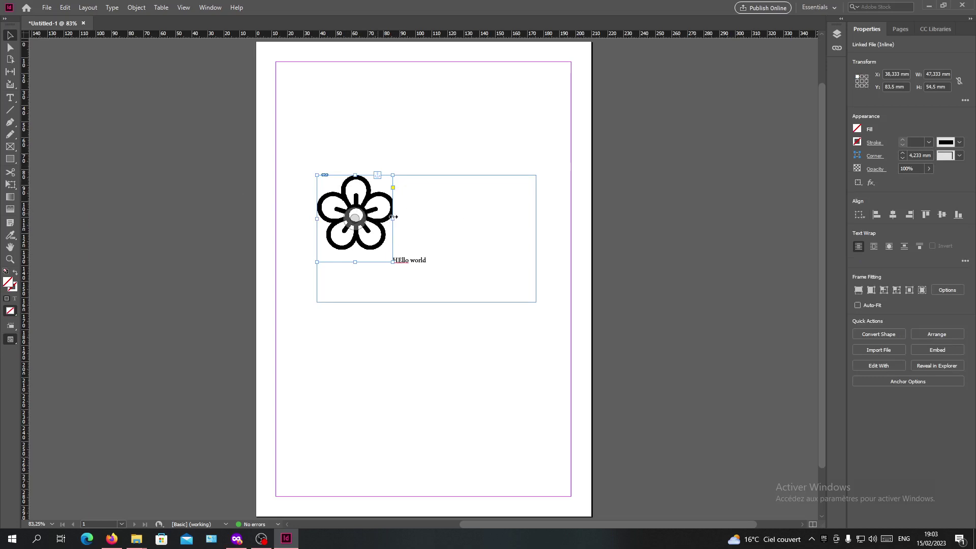
click(400, 261)
click(418, 236)
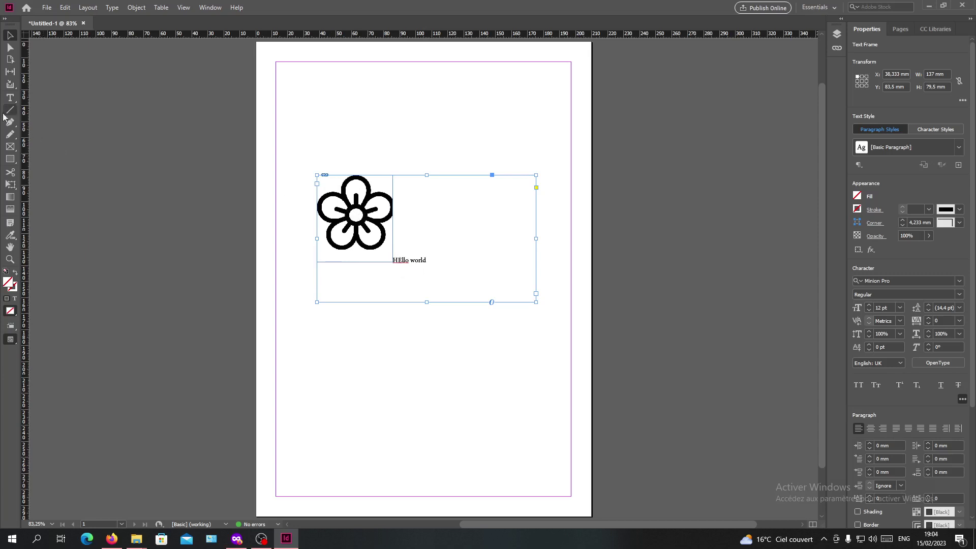
- Insert and then remove line breaks in the HEllo world text with the Type tool
click(10, 97)
click(401, 213)
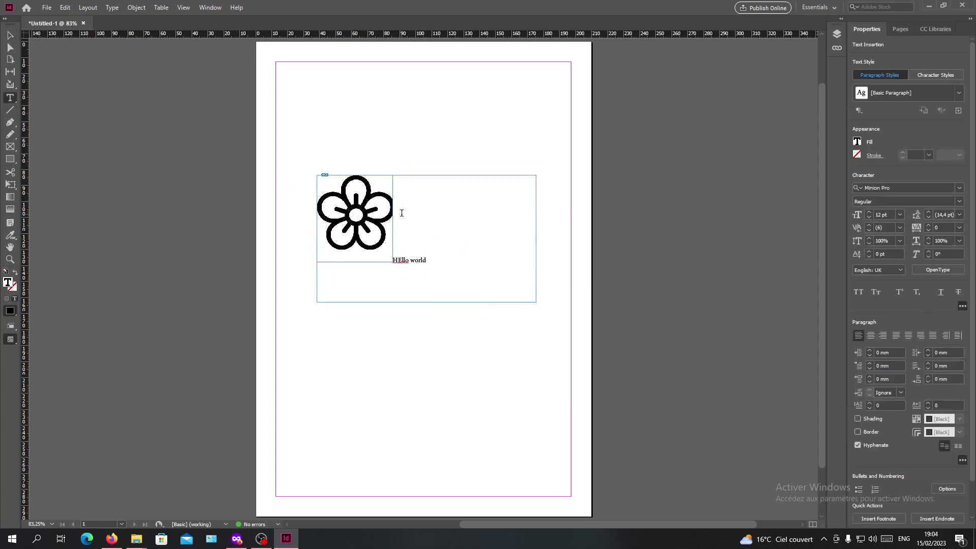
key(Return)
key(BackSpace)
key(Return)
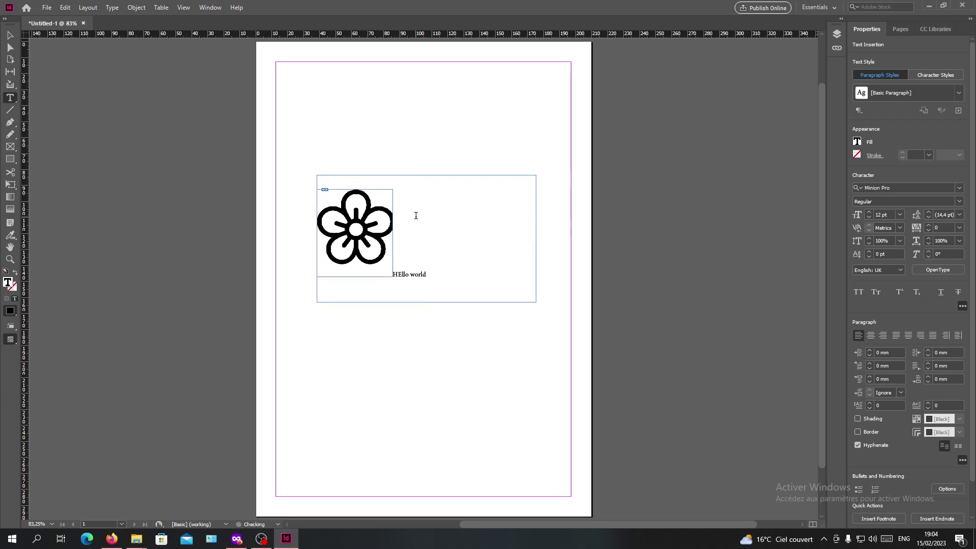
key(Return)
key(Return)
key(Return)
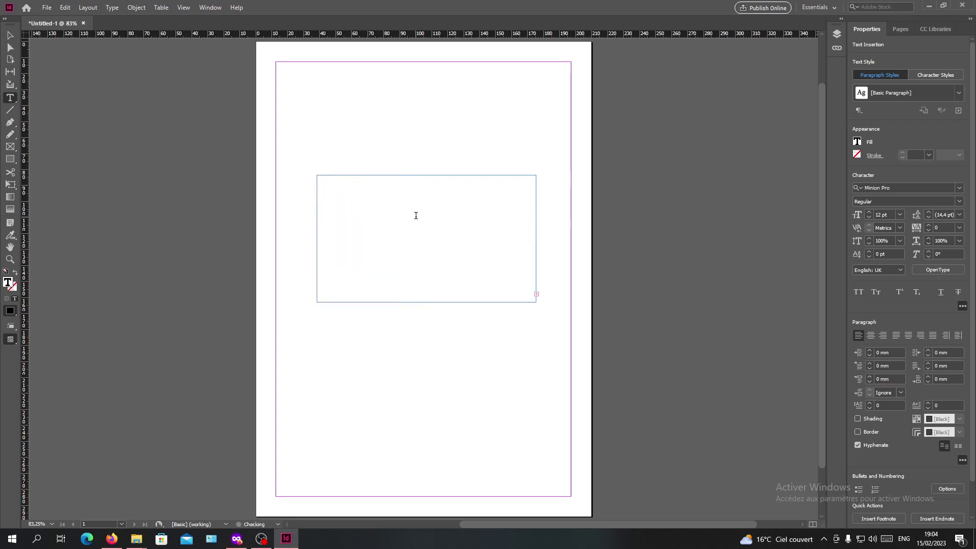
key(BackSpace)
key(BackSpace)
key(BackSpace)
key(BackSpace)
key(BackSpace)
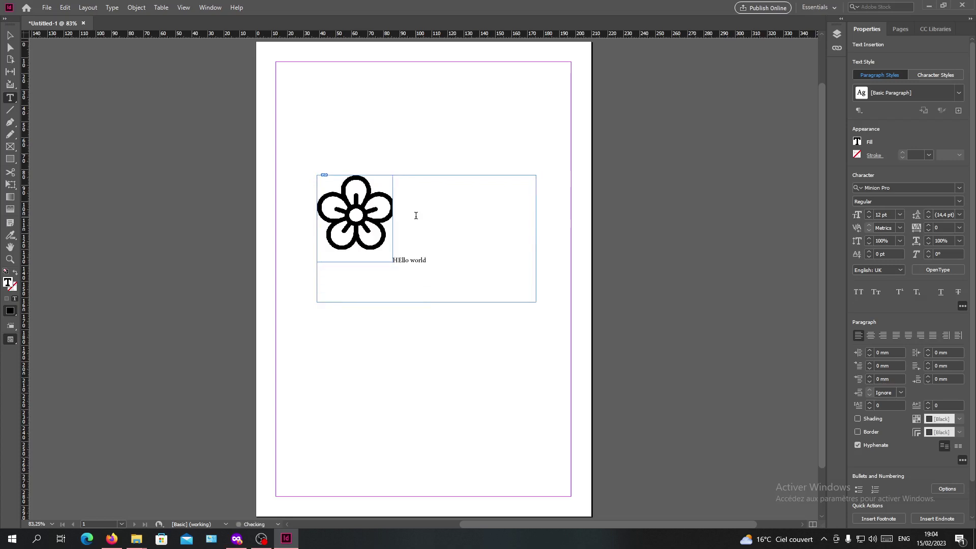
- Exit text editing and select the inline flower with the Direct Selection tool
key(ctrl+shift+a)
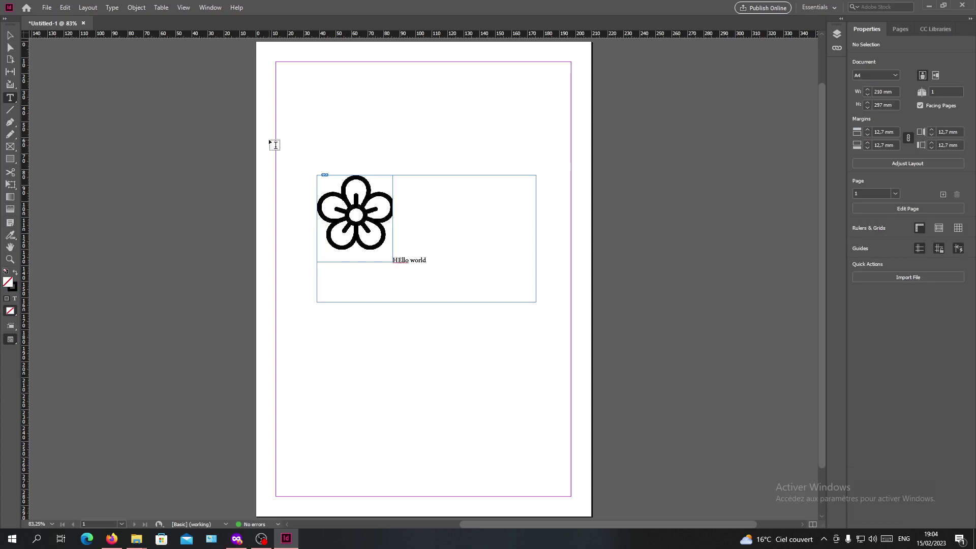
click(7, 49)
click(377, 196)
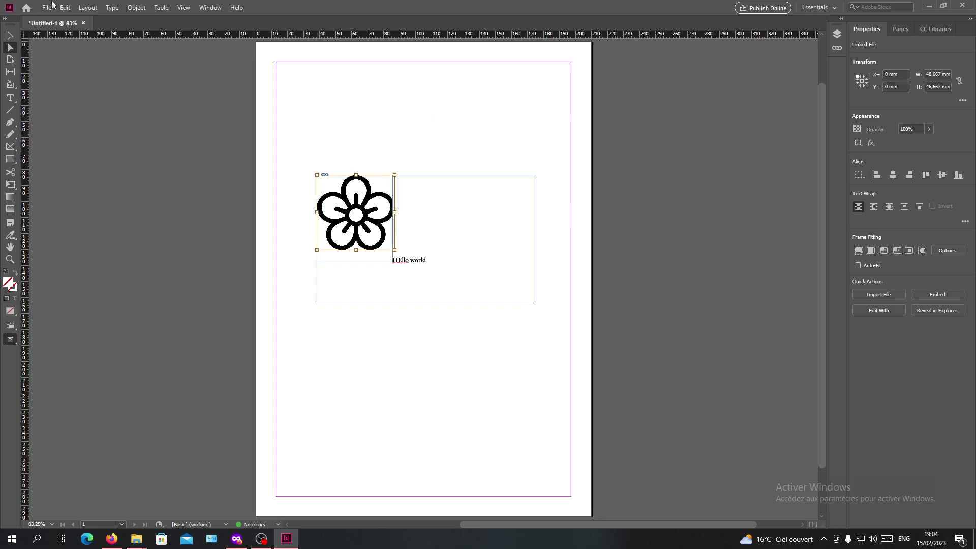
- Cut the flower image out with Ctrl+X and select the empty inline placeholder frame
click(66, 8)
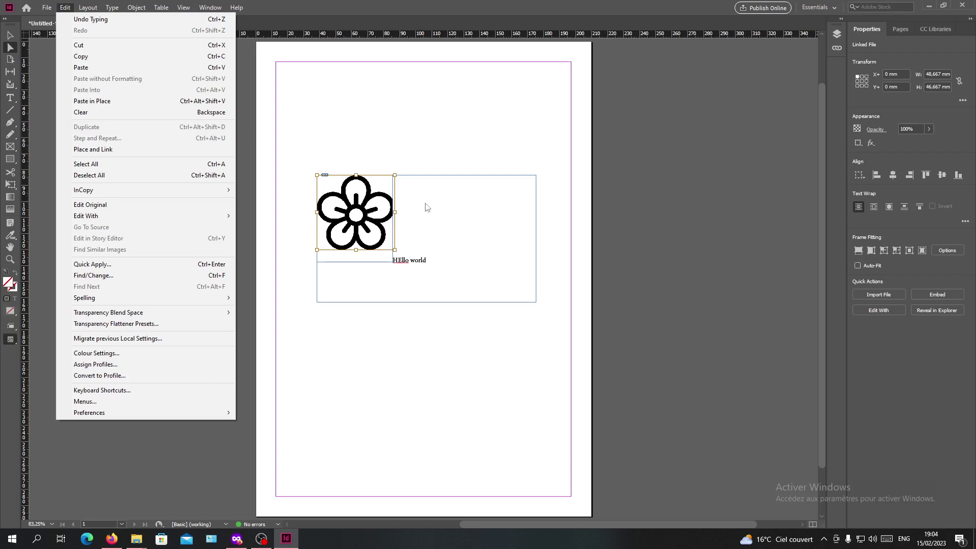
click(370, 201)
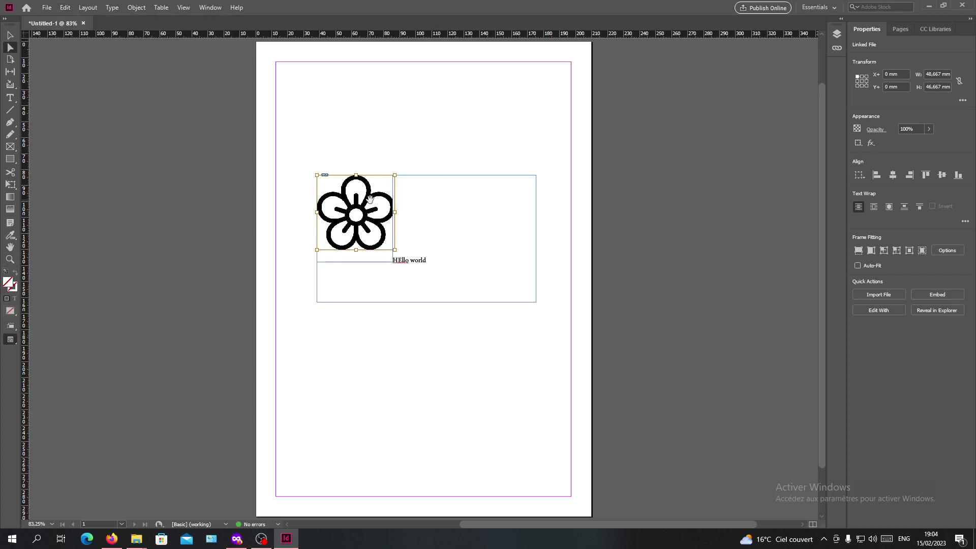
key(ctrl+x)
click(366, 240)
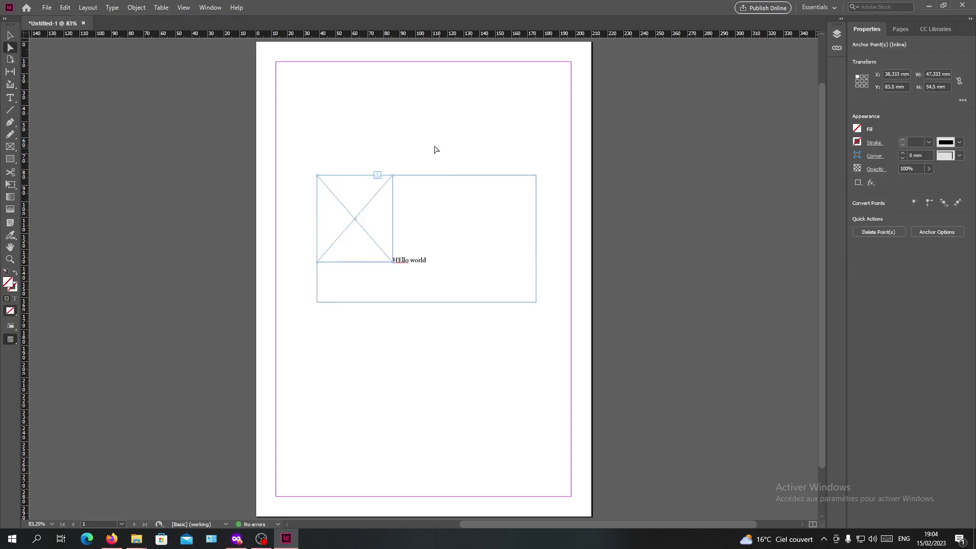
click(396, 126)
- Paste the flower as a separate image, undoing and redoing a small content nudge
key(ctrl+v)
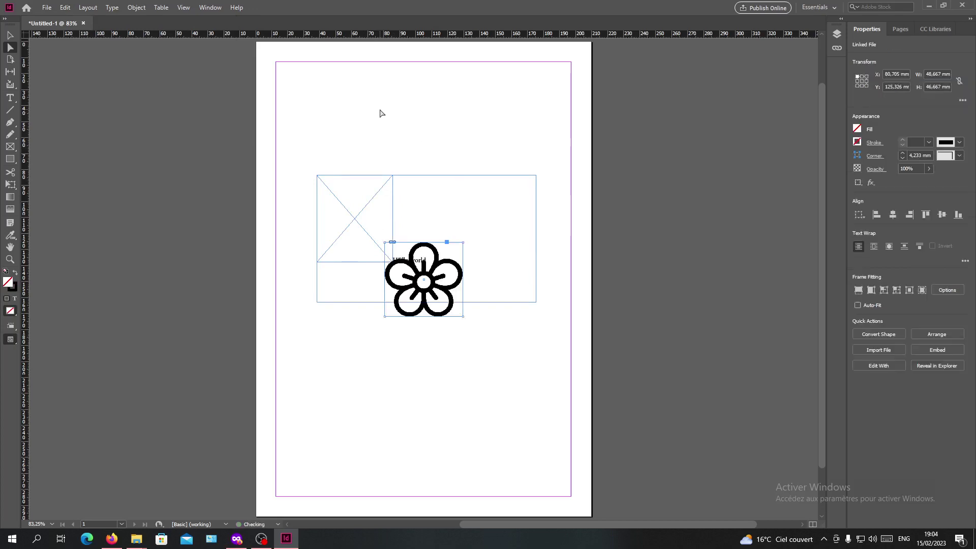
mouse_move(420, 307)
mouse_down()
mouse_move(424, 380)
mouse_move(416, 309)
mouse_up()
key(ctrl+z)
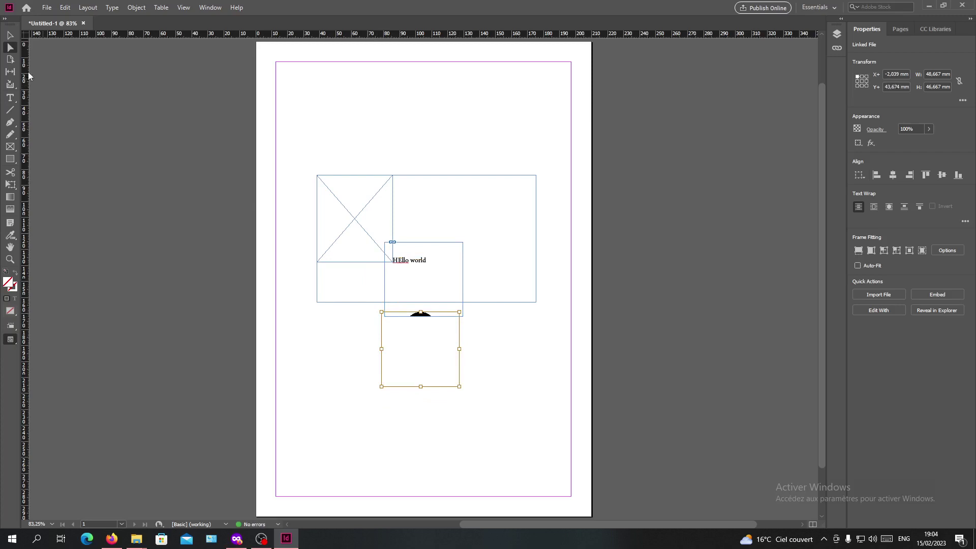
key(ctrl+shift+z)
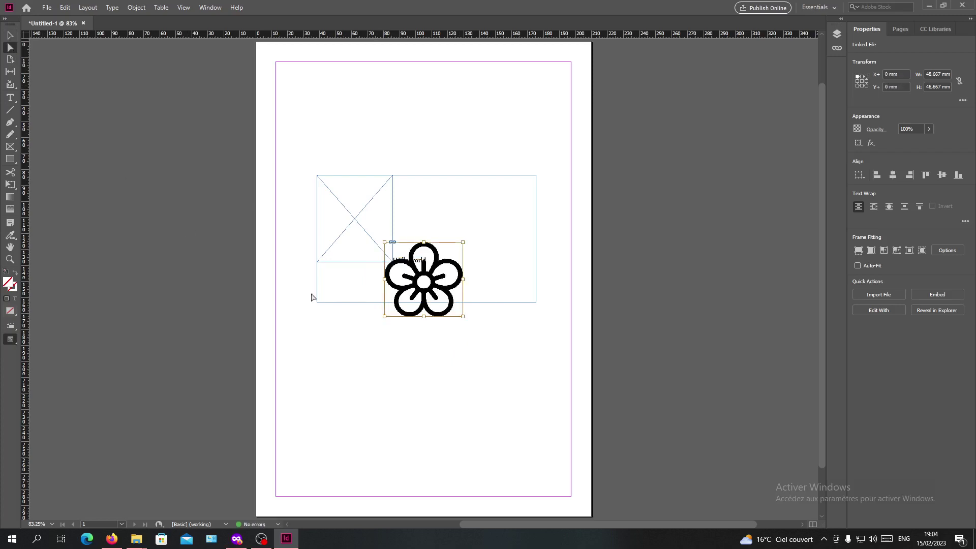
- Give the flower's frame slightly rounded corners and move it down-right off the text frame
key(Escape)
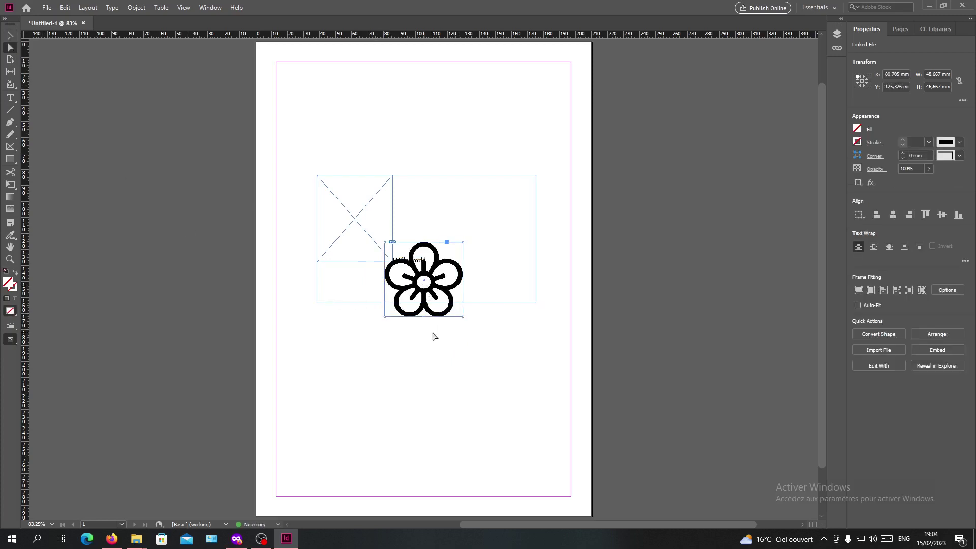
drag(438, 320, 443, 322)
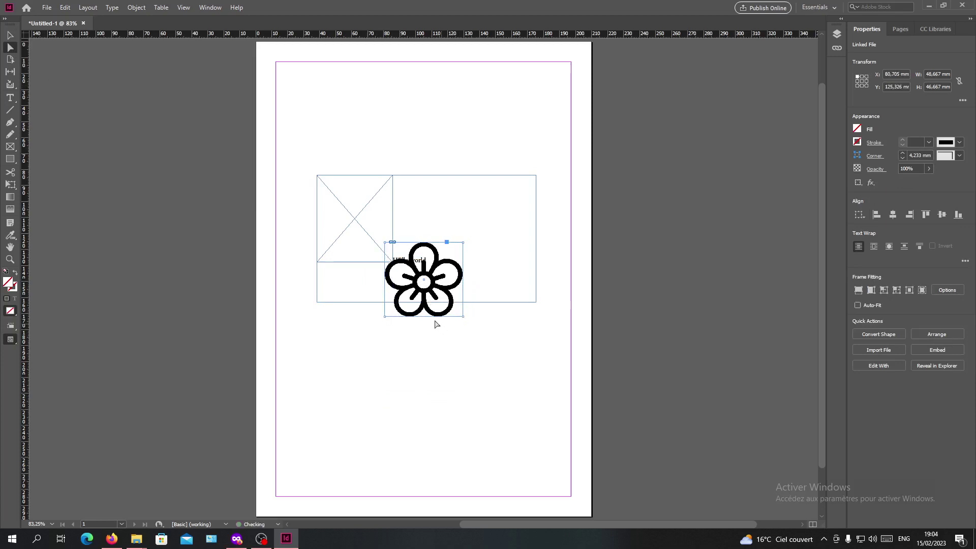
click(10, 35)
drag(434, 312, 518, 365)
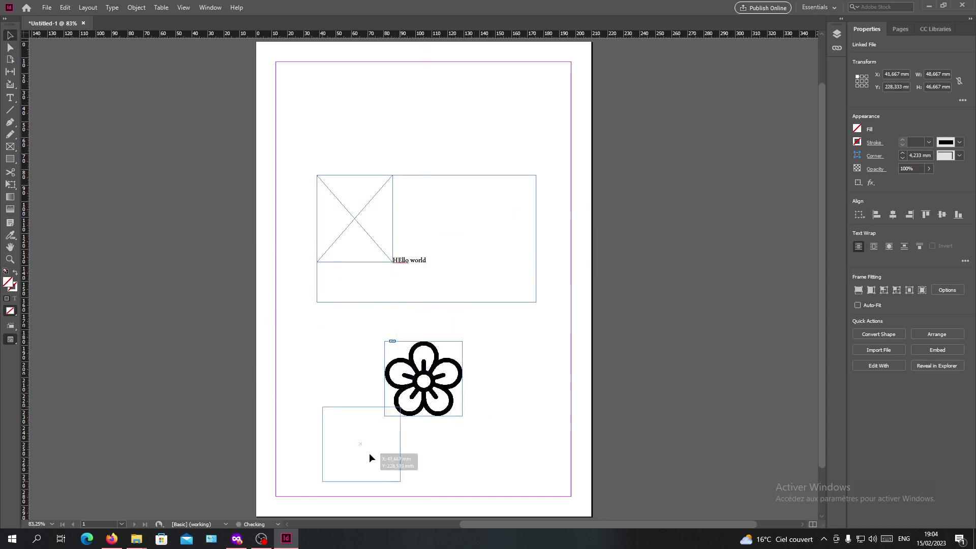
- Move the flower toward the bottom-left and delete the empty inline placeholder
mouse_move(518, 361)
mouse_down()
mouse_move(373, 457)
mouse_move(362, 379)
mouse_up()
click(369, 198)
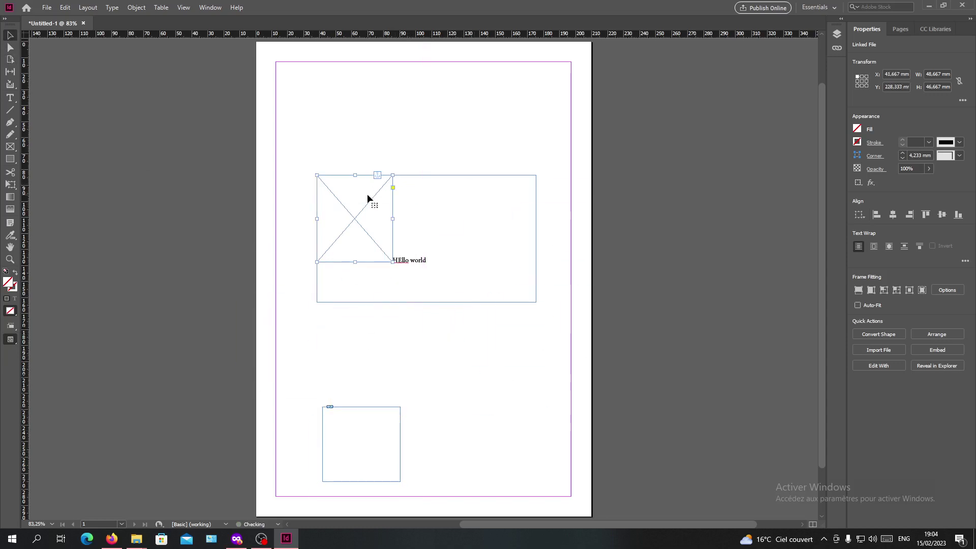
key(Delete)
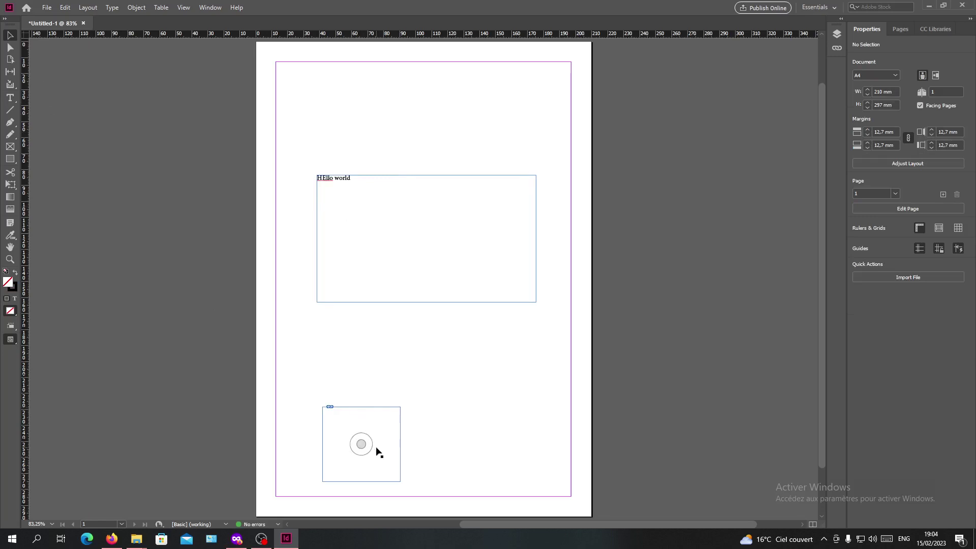
- Move the graphic frame near the page bottom upward, then deselect everything
click(377, 453)
drag(371, 444, 391, 343)
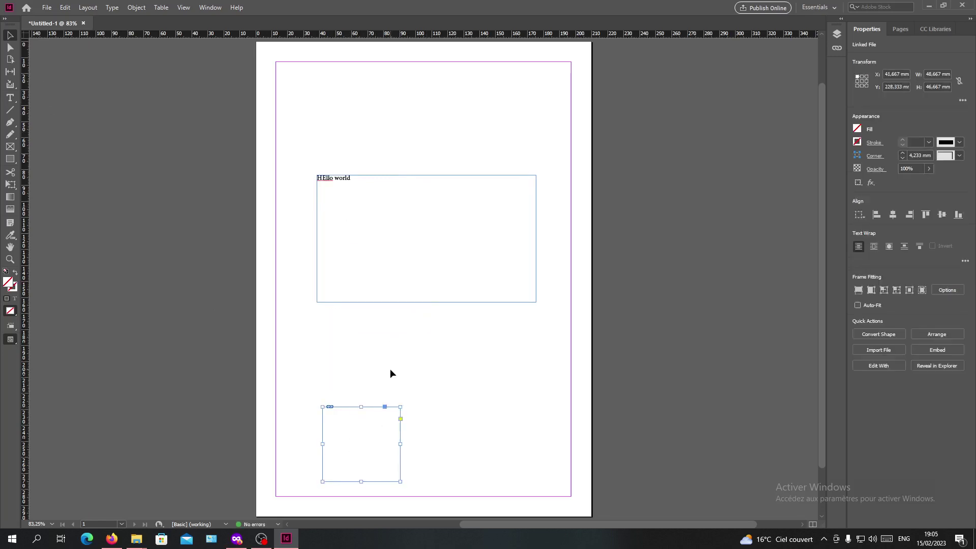
click(390, 373)
click(480, 373)
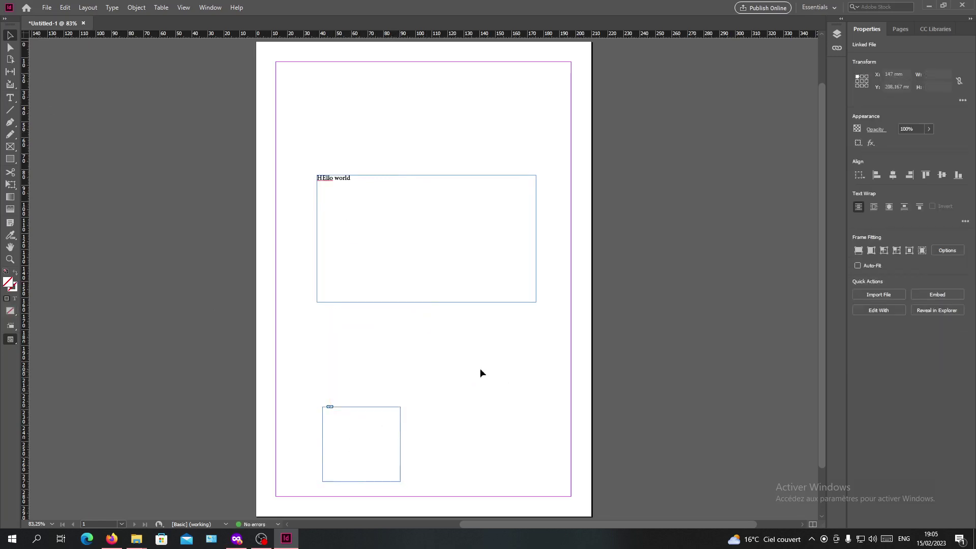
- Enlarge, then tighten the bottom frame around the flower, and move it to the page top
click(377, 445)
drag(400, 407, 726, 249)
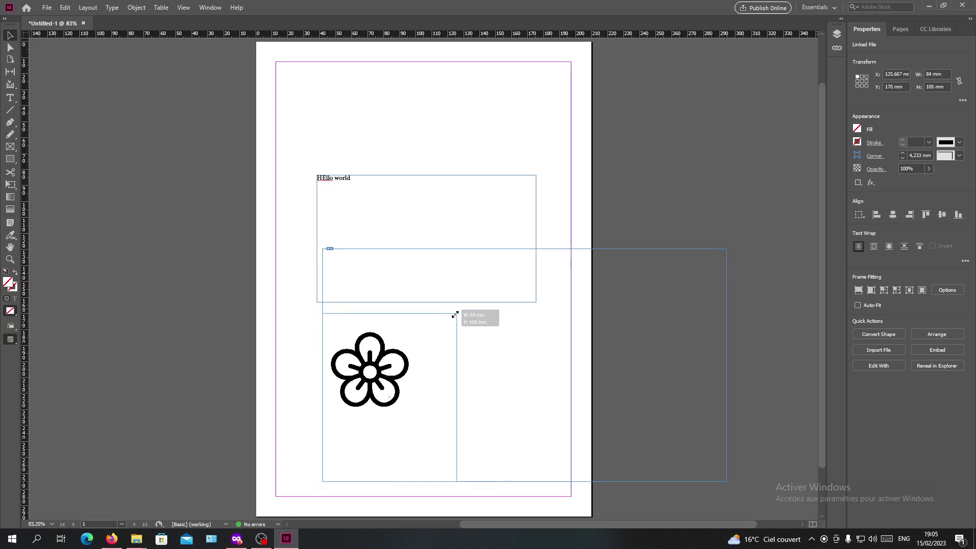
drag(727, 249, 435, 321)
mouse_move(437, 479)
mouse_down()
mouse_move(419, 417)
mouse_move(427, 394)
mouse_up()
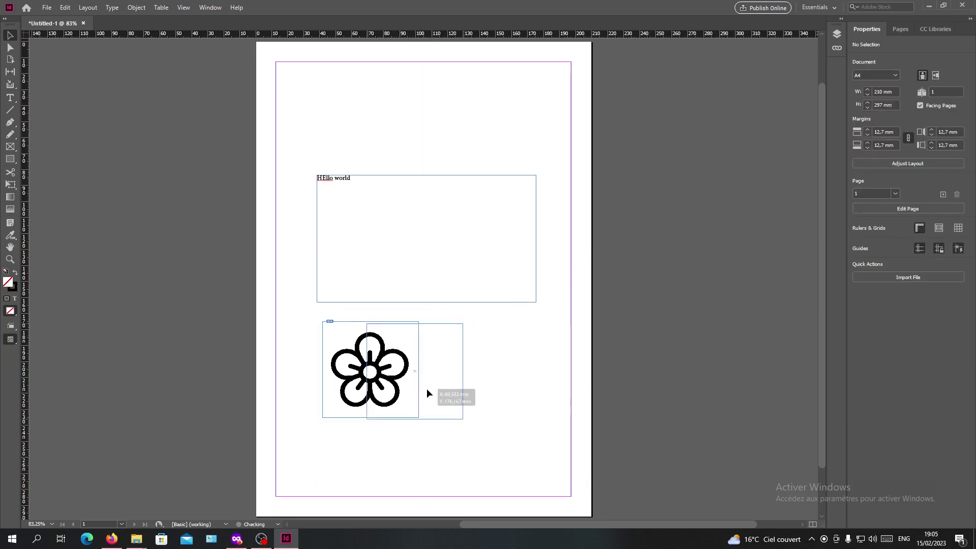
drag(422, 357, 365, 101)
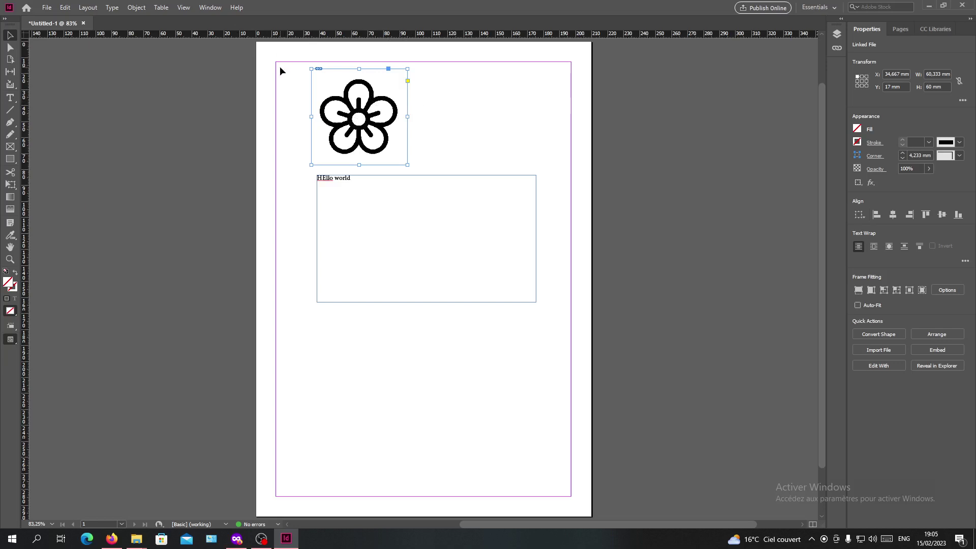
click(359, 117)
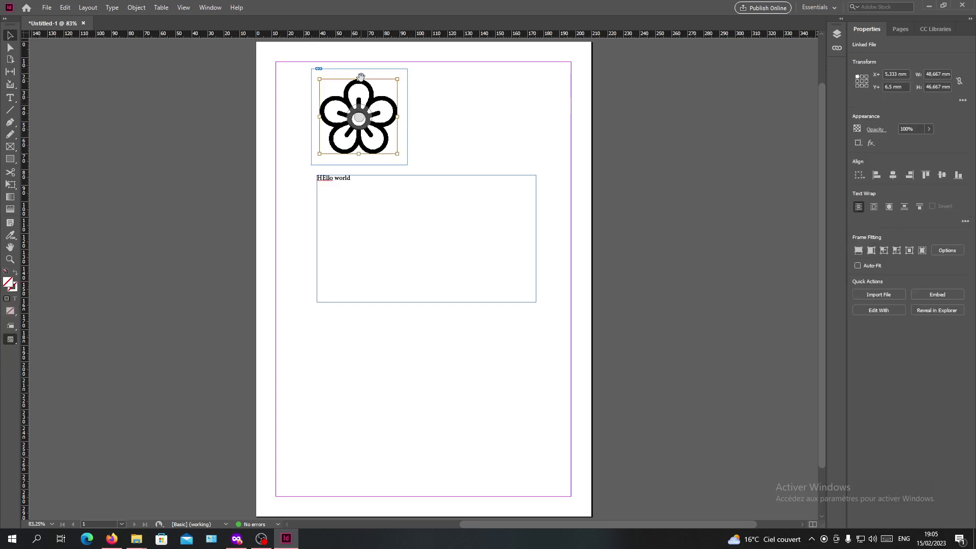
click(469, 123)
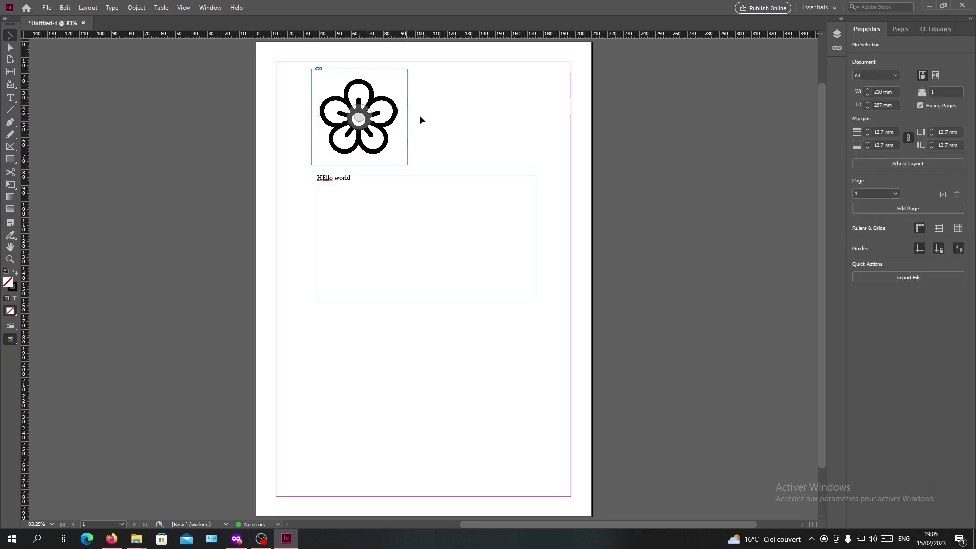
click(363, 188)
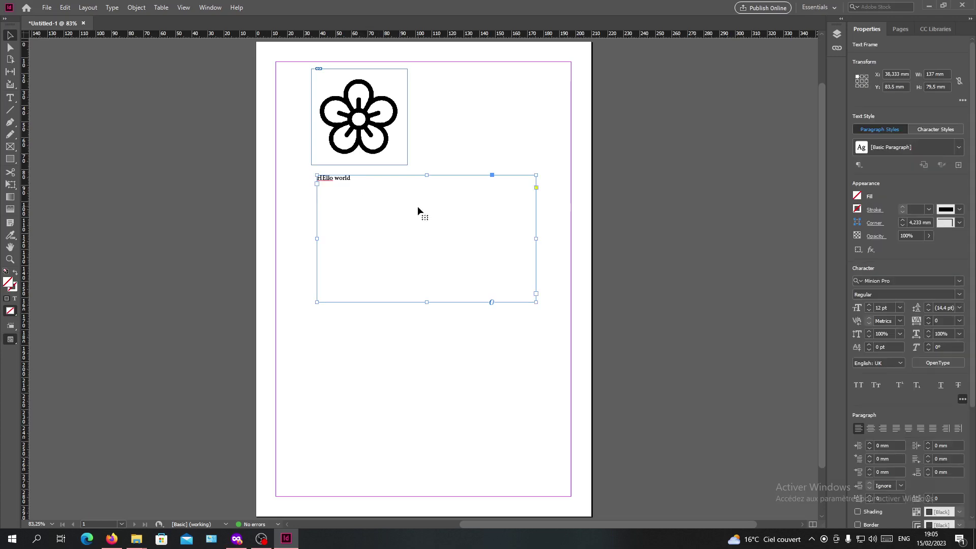
click(482, 120)
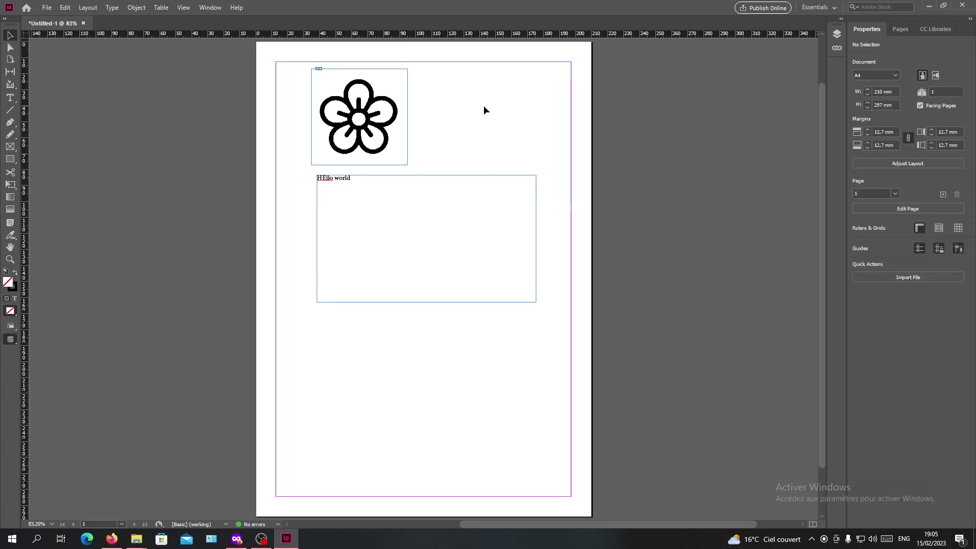